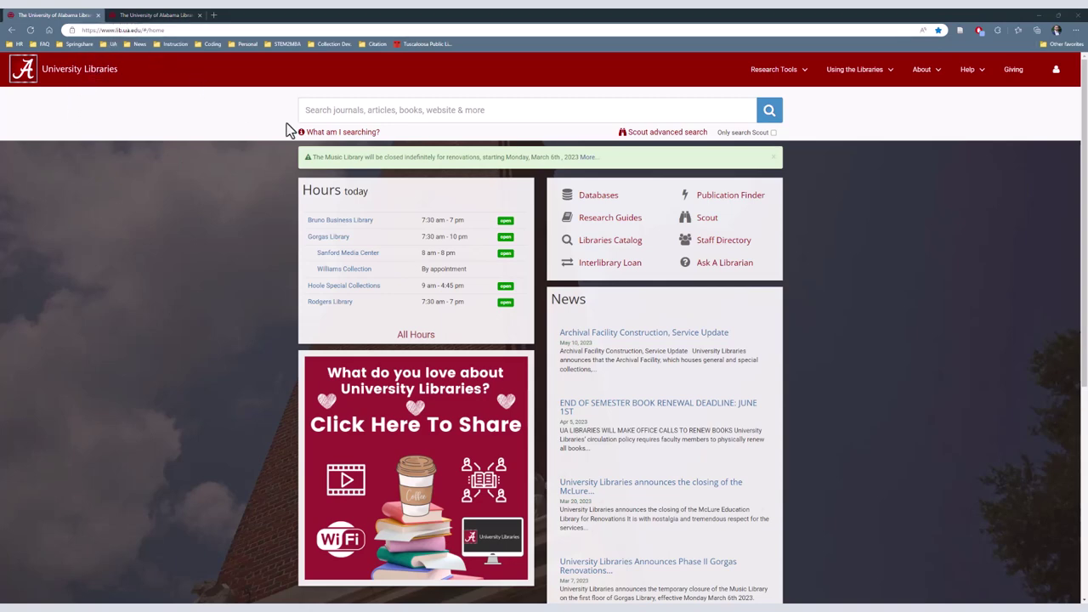
Open the library's A-Z Databases list and search for 'Reference Solutions'
{"action": "left_click", "coordinate": [593, 198]}
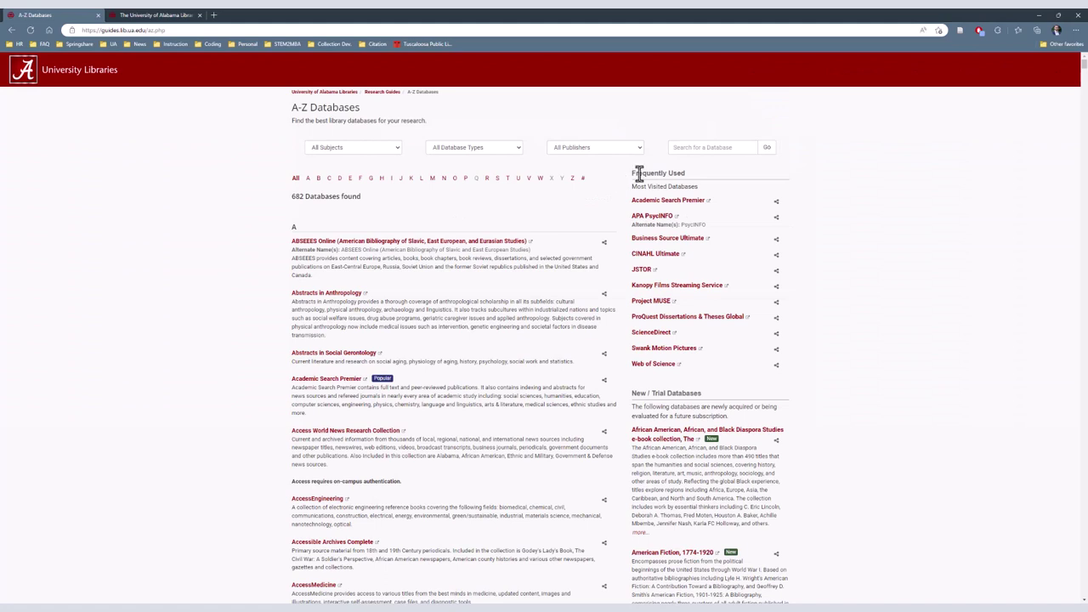
{"action": "left_click", "coordinate": [706, 147]}
{"action": "type", "text": "Reference Solutions"}
{"action": "key", "text": "Return"}
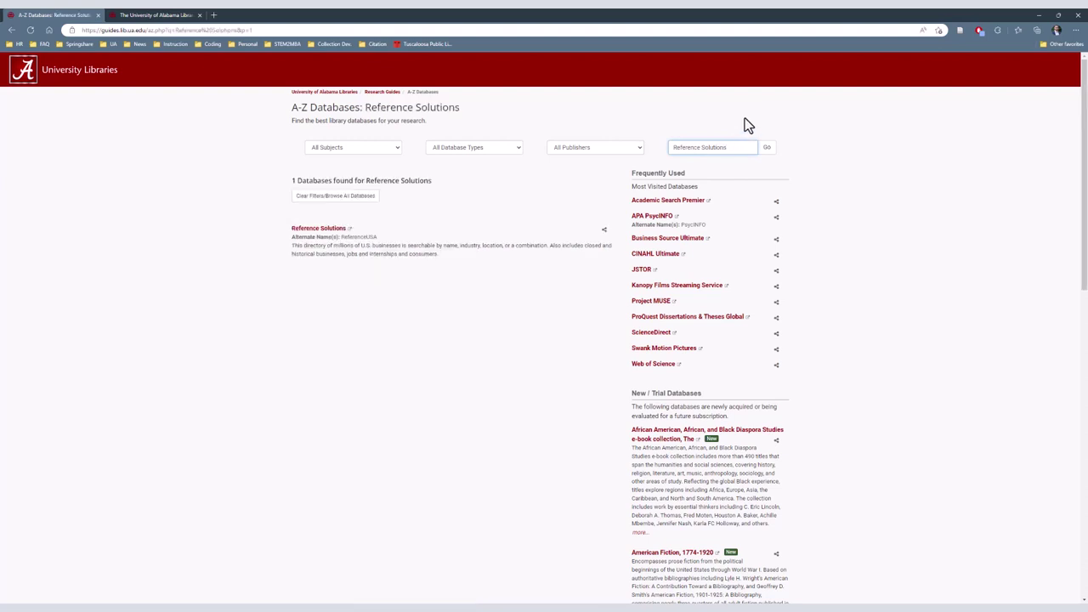
Clear the search and filter the database list to the Business & Economics subject
{"action": "left_click", "coordinate": [340, 196]}
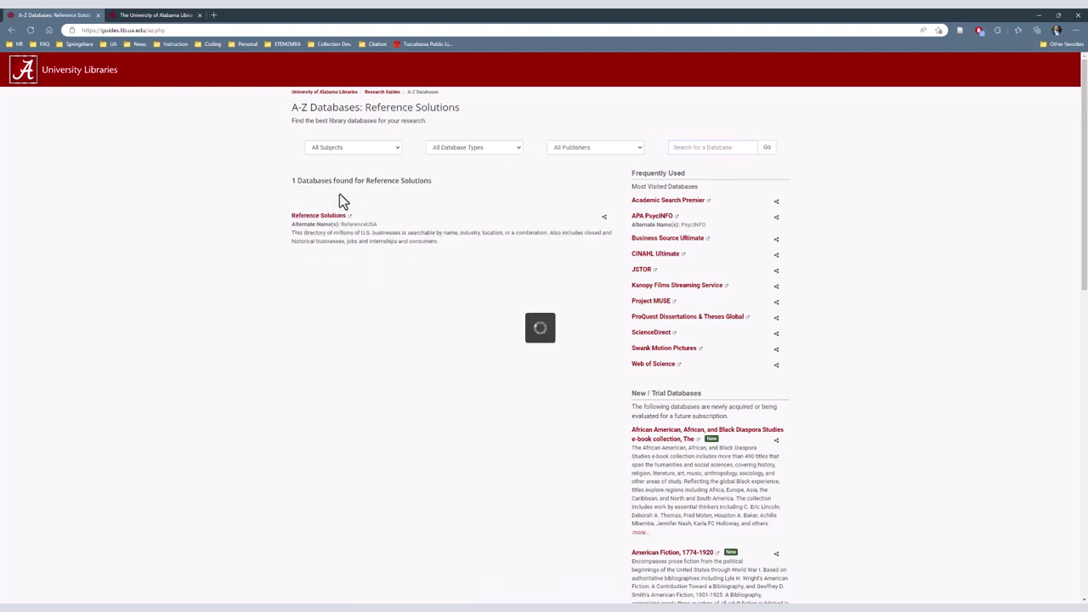
{"action": "left_click", "coordinate": [342, 147]}
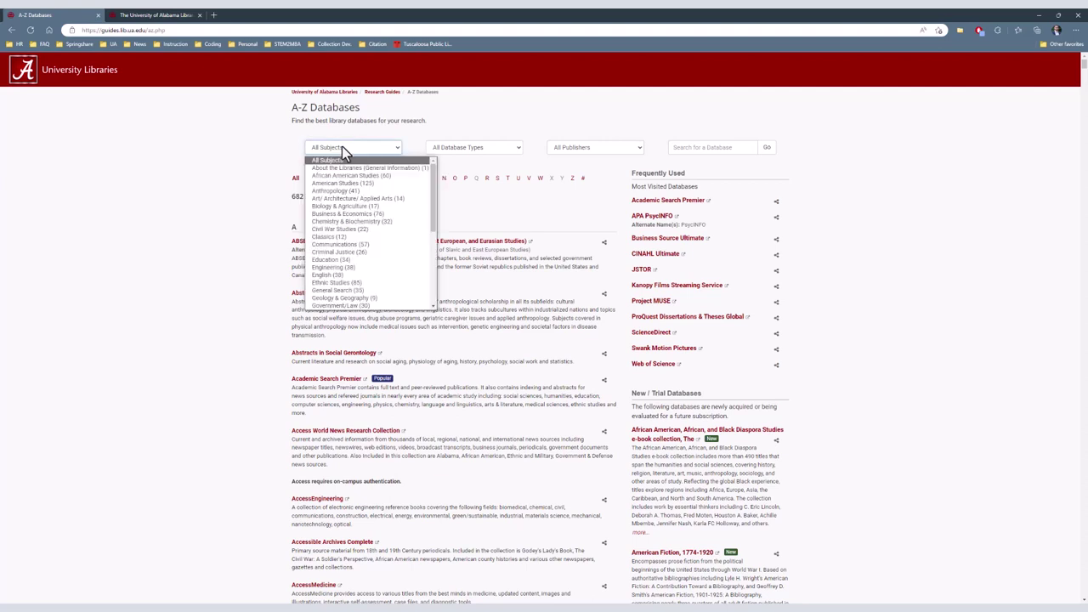
{"action": "left_click", "coordinate": [344, 213]}
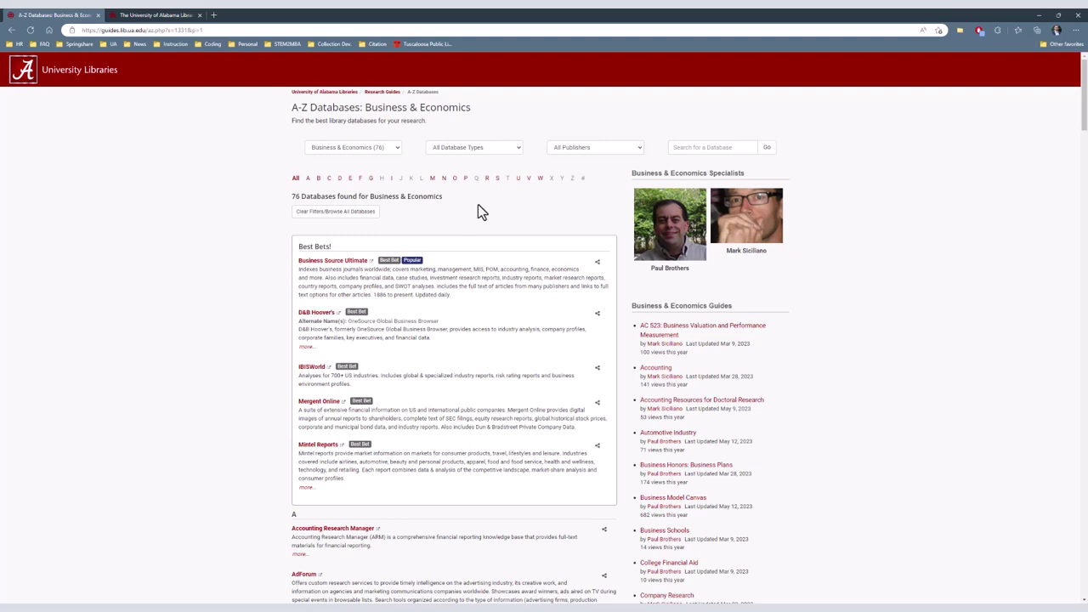
Show databases starting with R and open the Reference Solutions U.S. Businesses Quick Search
{"action": "left_click", "coordinate": [488, 179]}
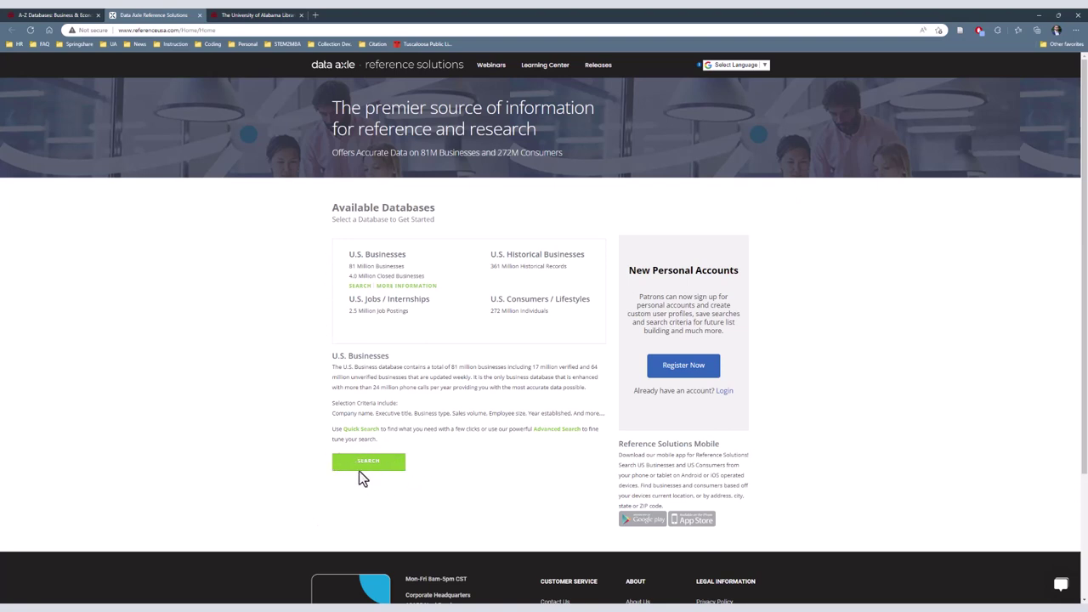
{"action": "left_click", "coordinate": [378, 265]}
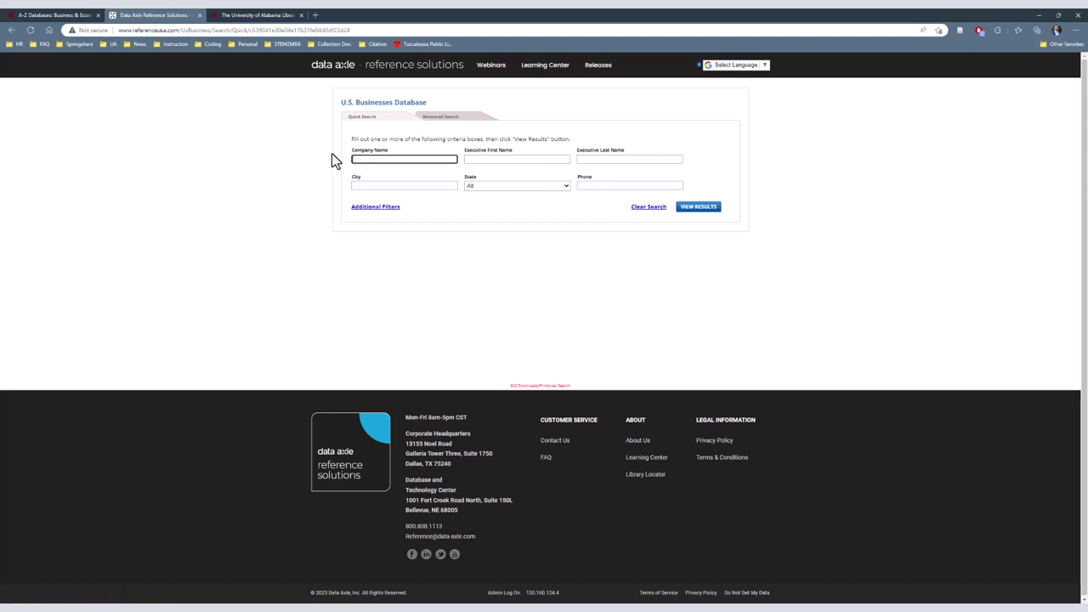
Switch to Advanced Search and add the Keyword/SIC/NAICS criterion under Business Type
{"action": "left_click", "coordinate": [442, 119]}
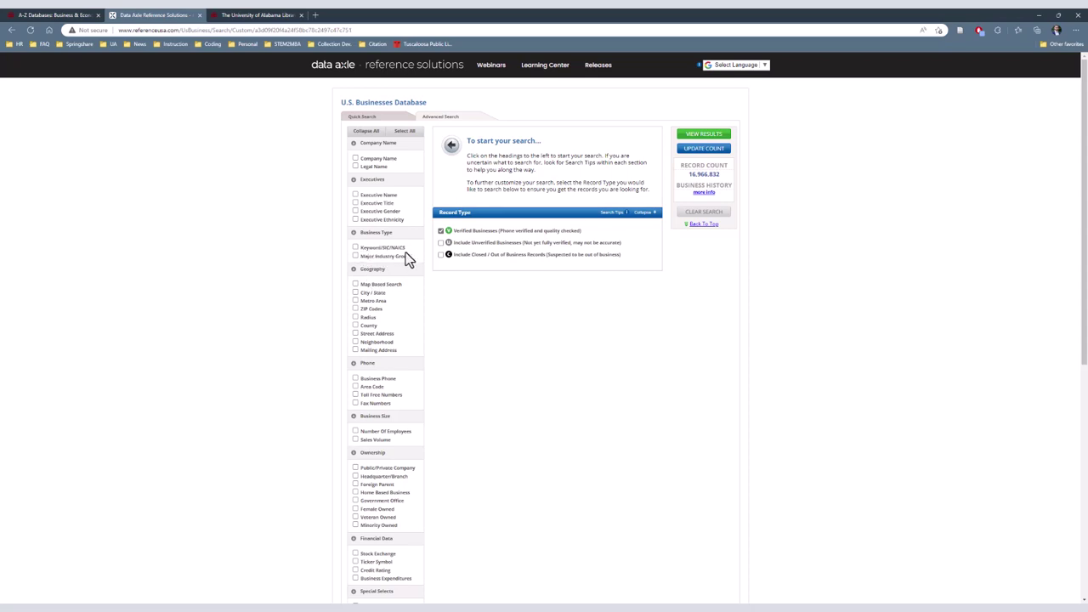
{"action": "left_click", "coordinate": [355, 248]}
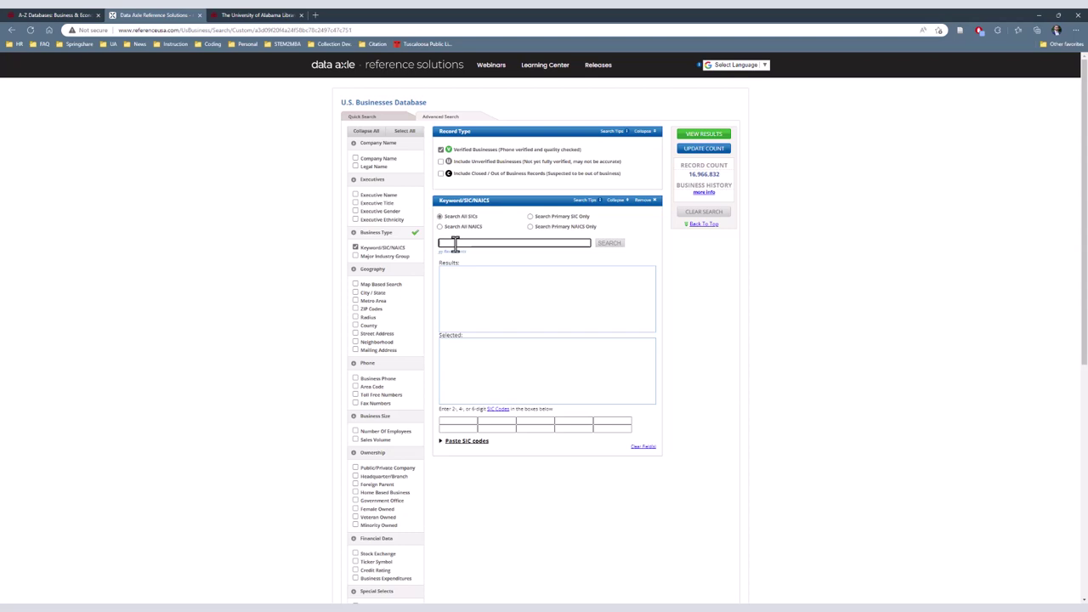
Search keyword 'Environmental Engineer' and select codes 871120 Engineers-Environmental and 871109 Engineers-Chemical
{"action": "type", "text": "Emvironmental Engineer"}
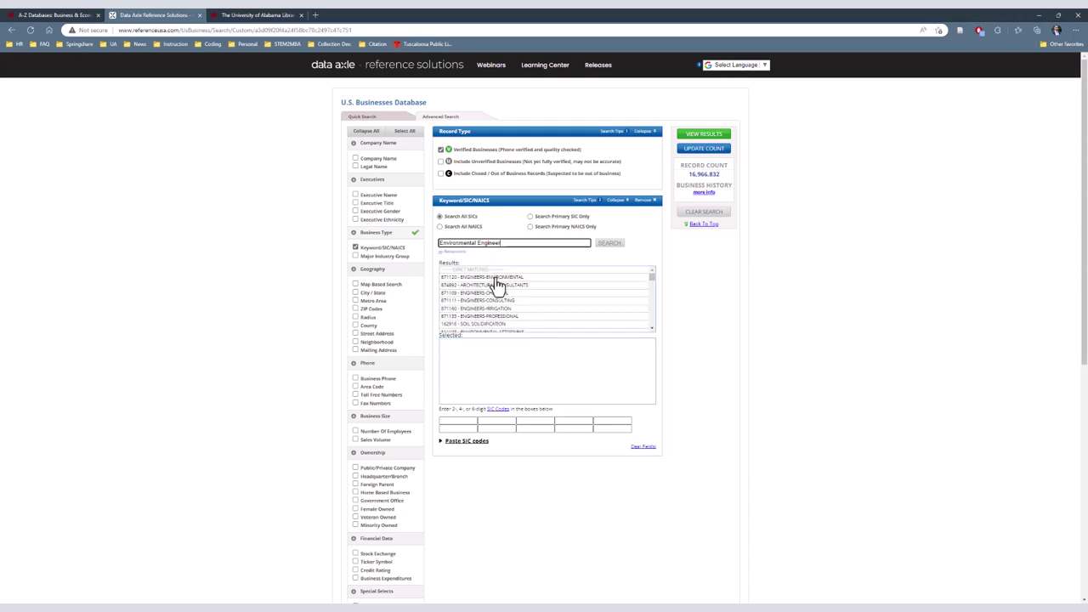
{"action": "left_click", "coordinate": [496, 279]}
{"action": "left_click", "coordinate": [499, 294]}
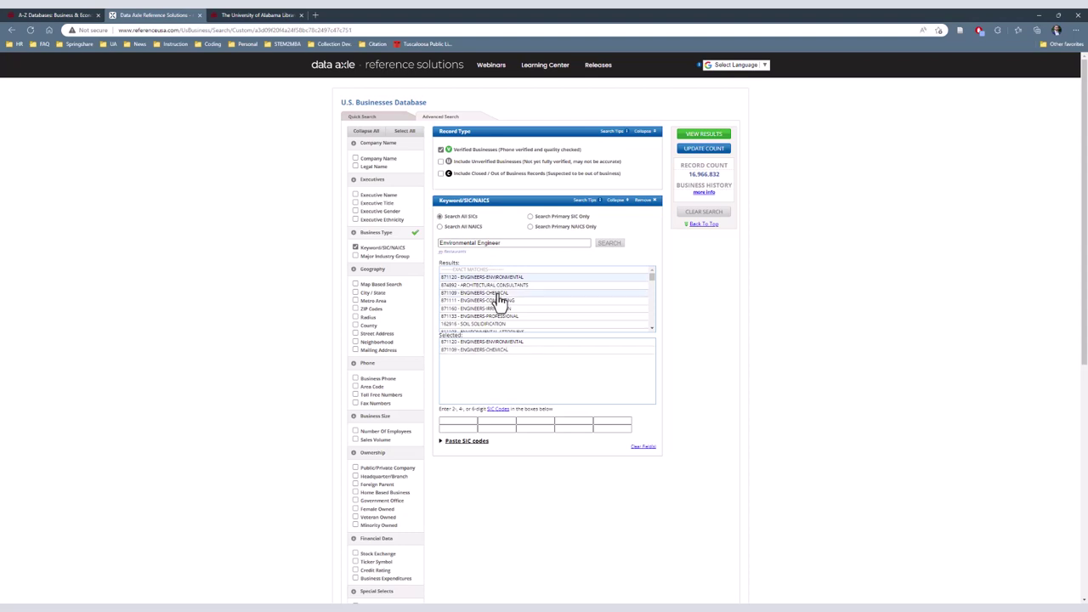
{"action": "left_click", "coordinate": [506, 352]}
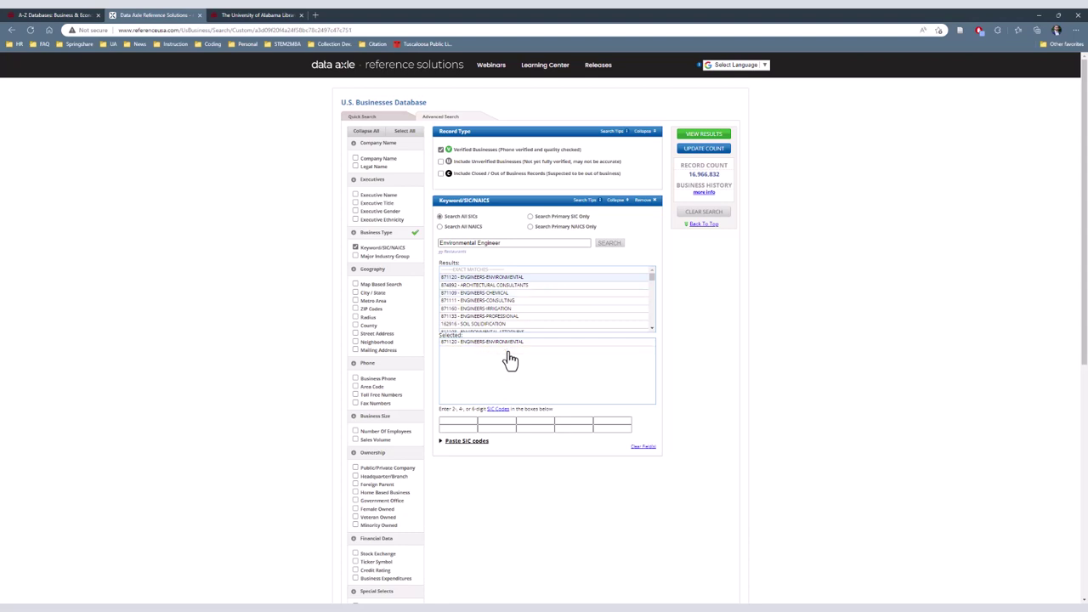
{"action": "left_click", "coordinate": [510, 293]}
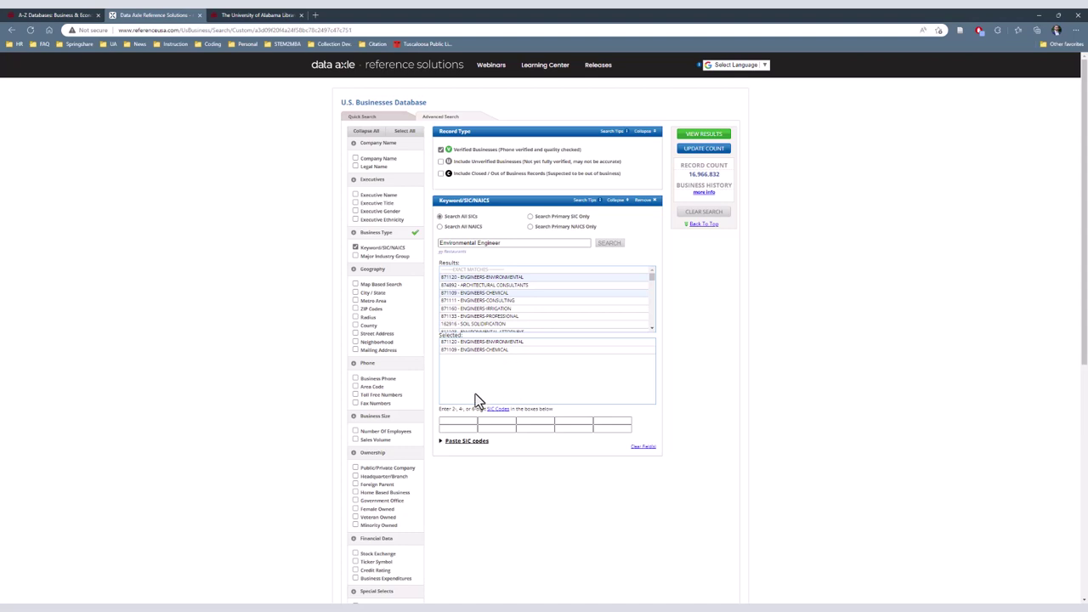
Add a City/State criterion for Birmingham, AL and Tuscaloosa, AL, then update the count to 11
{"action": "left_click", "coordinate": [356, 293]}
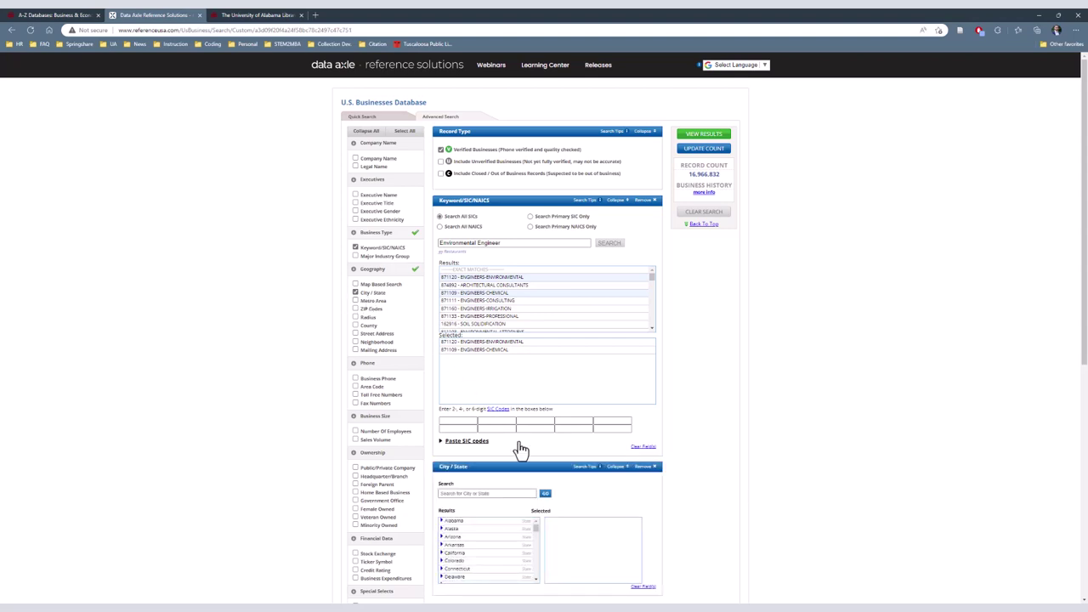
{"action": "scroll", "coordinate": [522, 426], "scroll_direction": "down", "scroll_amount": 2}
{"action": "left_click", "coordinate": [498, 328]}
{"action": "type", "text": "Birmingham"}
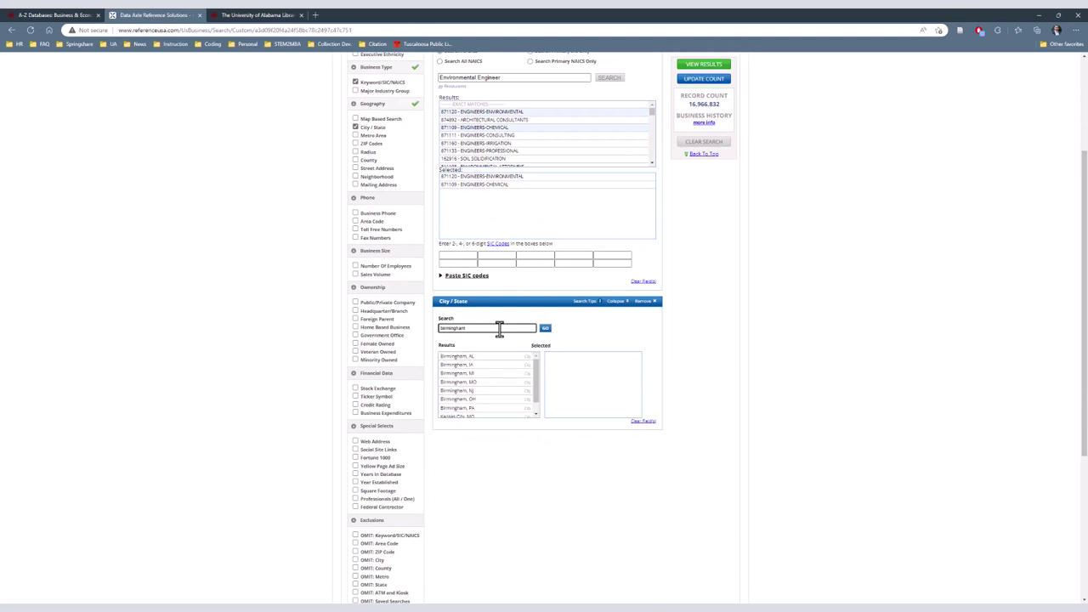
{"action": "left_click", "coordinate": [489, 357]}
{"action": "double_click", "coordinate": [482, 329]}
{"action": "type", "text": "biscaloosa"}
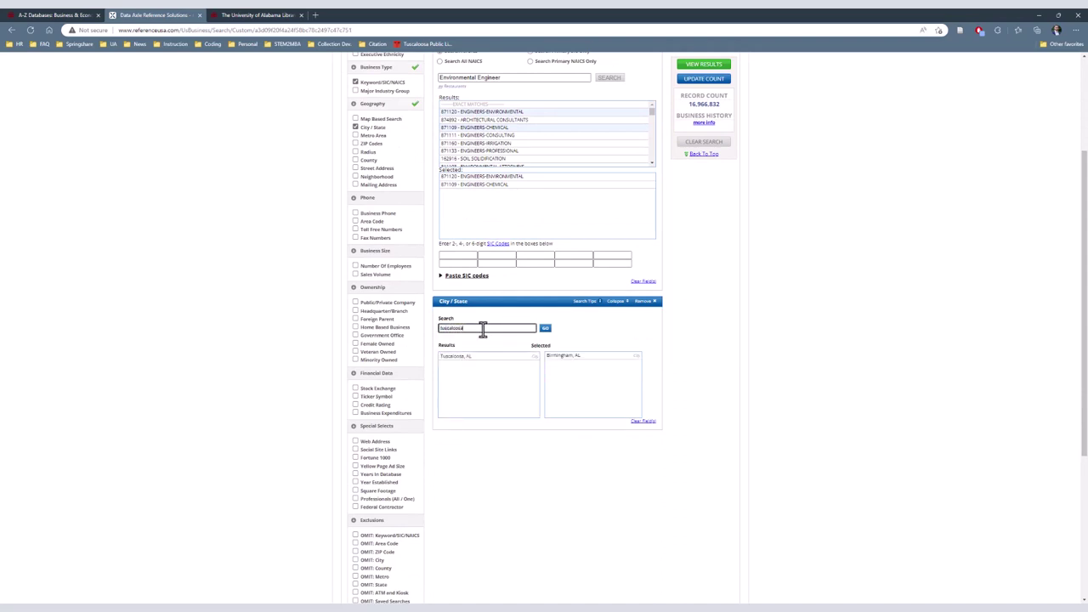
{"action": "left_click", "coordinate": [473, 359]}
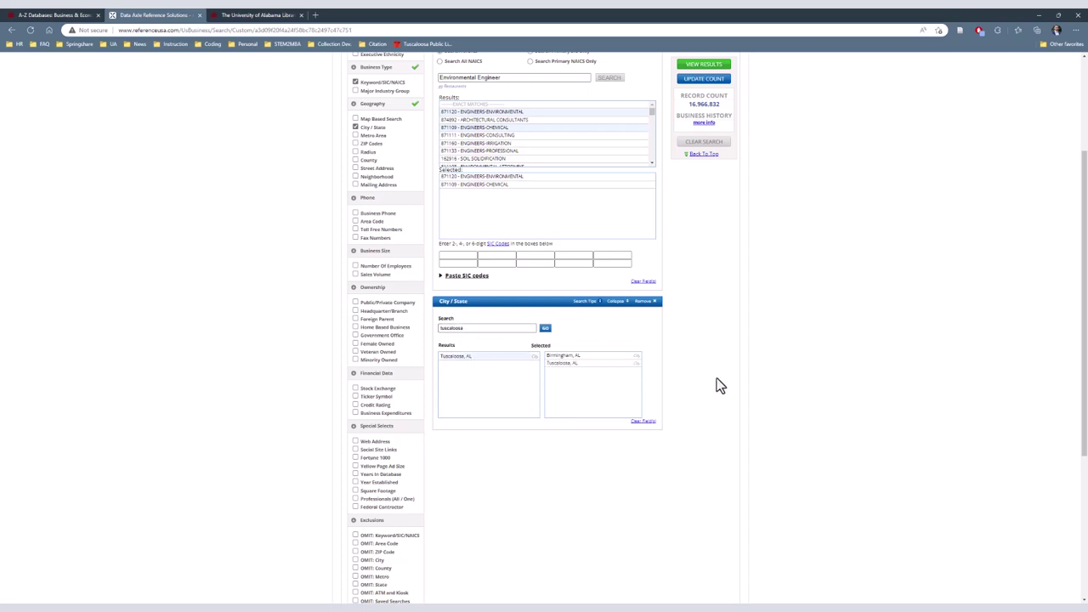
{"action": "scroll", "coordinate": [718, 382], "scroll_direction": "up", "scroll_amount": 3}
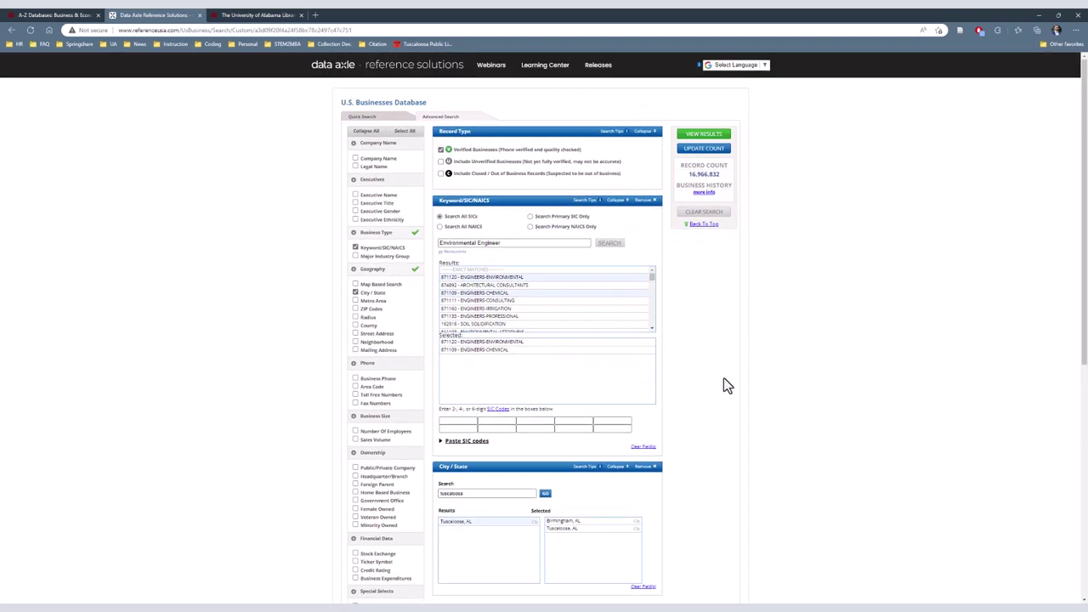
{"action": "left_click", "coordinate": [695, 151]}
View the results table of the 11 matching engineering firms
{"action": "left_click", "coordinate": [703, 136]}
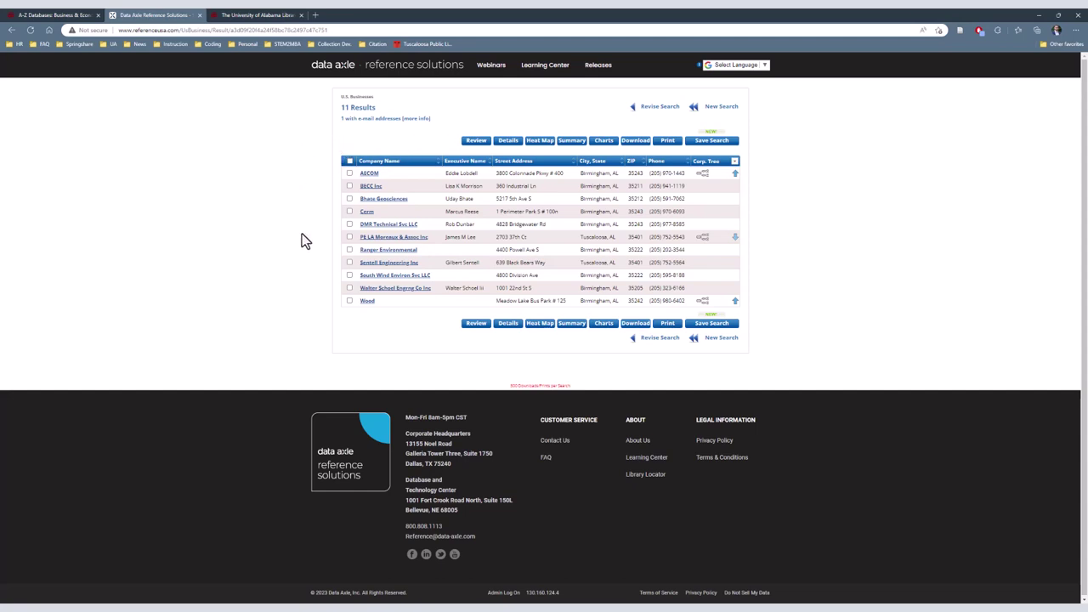
Open the PE LA Moreaux & Assoc Inc profile and scroll through its detail record
{"action": "left_click", "coordinate": [404, 242]}
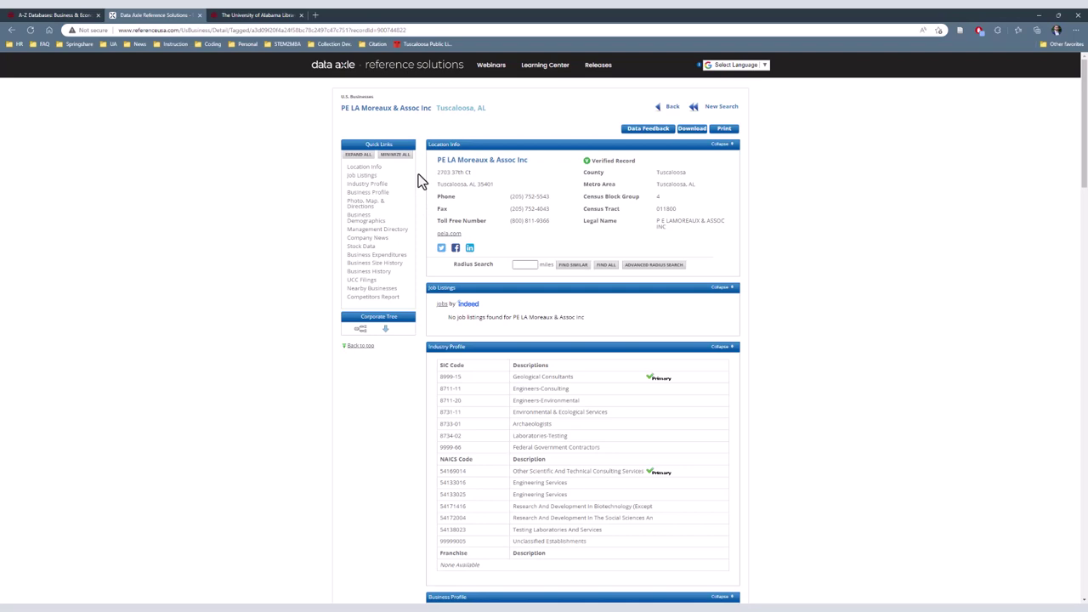
{"action": "scroll", "coordinate": [417, 182], "scroll_direction": "down", "scroll_amount": 8}
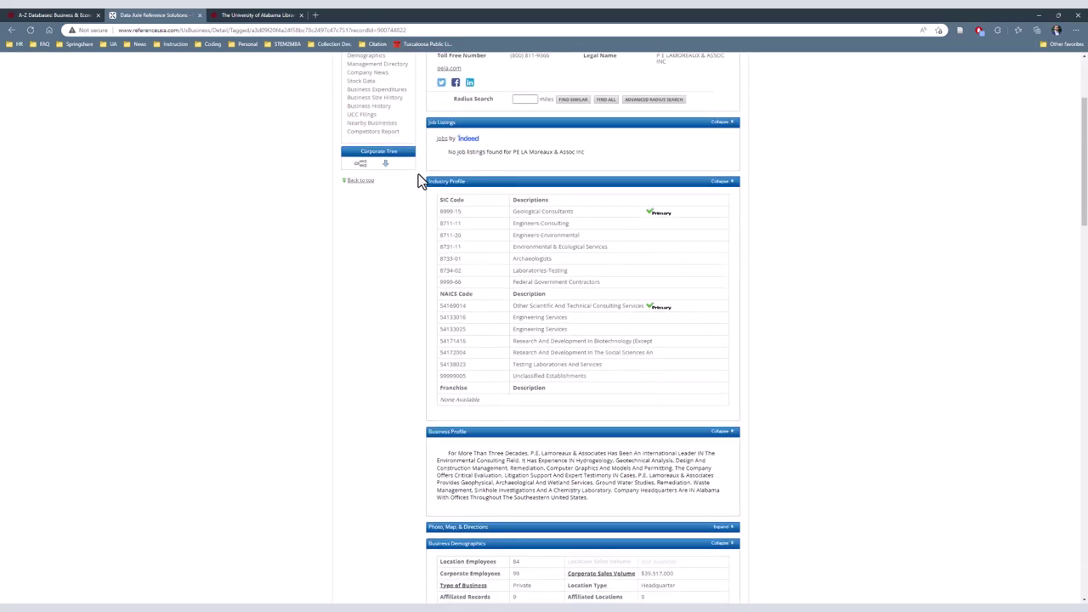
{"action": "scroll", "coordinate": [425, 184], "scroll_direction": "up", "scroll_amount": 1}
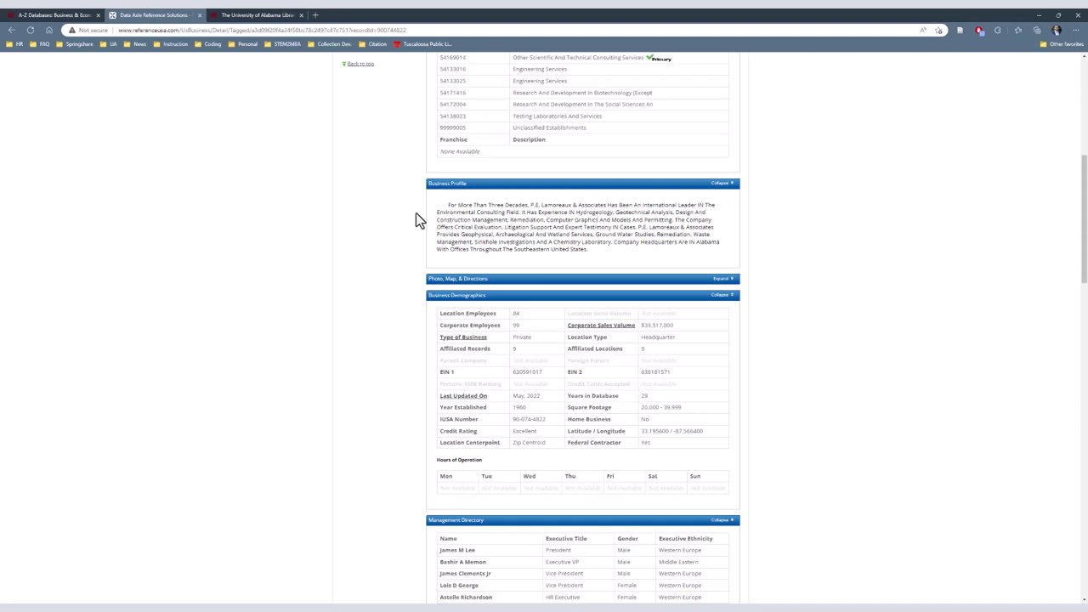
{"action": "scroll", "coordinate": [416, 220], "scroll_direction": "down", "scroll_amount": 3}
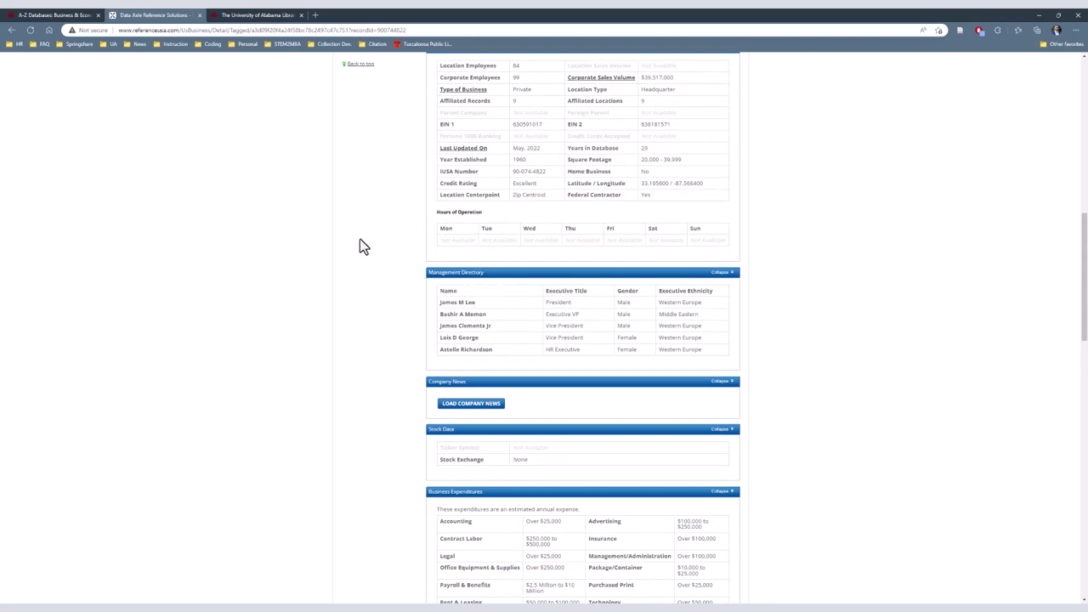
{"action": "scroll", "coordinate": [380, 383], "scroll_direction": "down", "scroll_amount": 15}
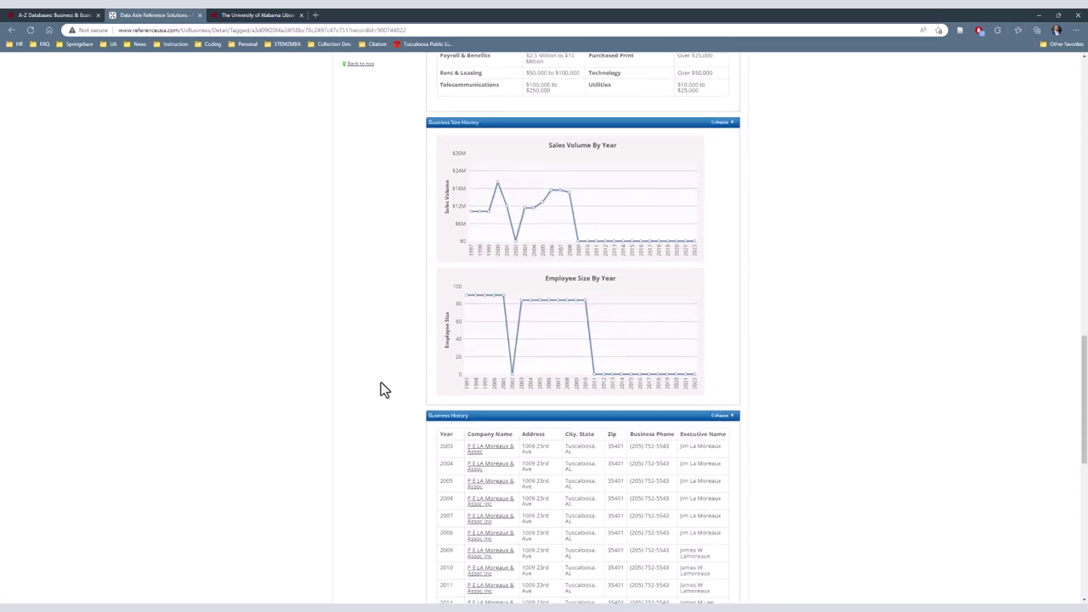
{"action": "scroll", "coordinate": [380, 389], "scroll_direction": "up", "scroll_amount": 15}
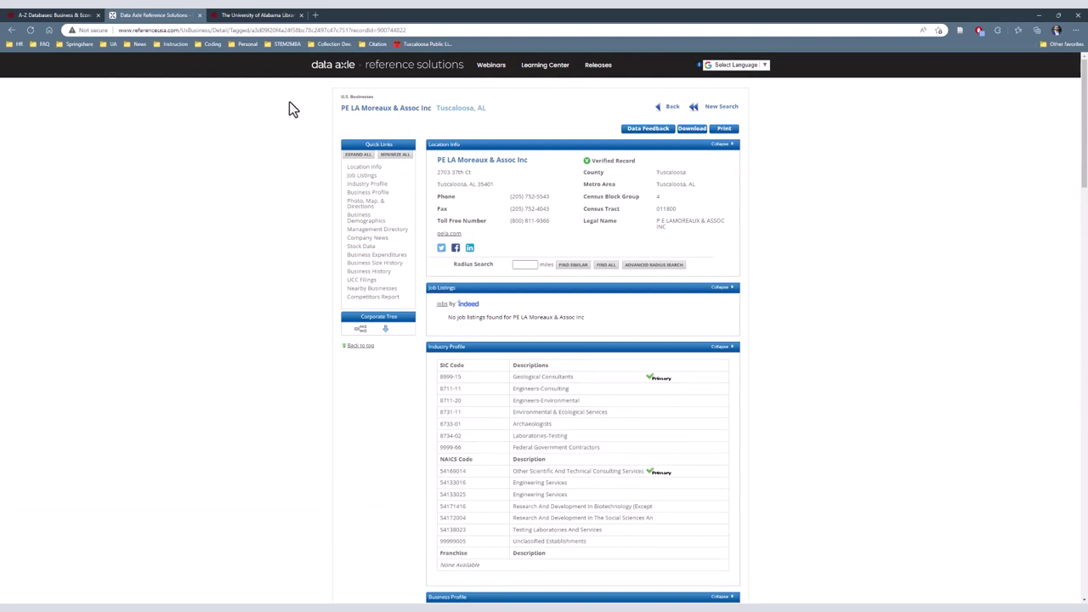
Switch to the browser tab showing the Bruno Business Library liaisons in the Staff Directory
{"action": "left_click", "coordinate": [264, 17]}
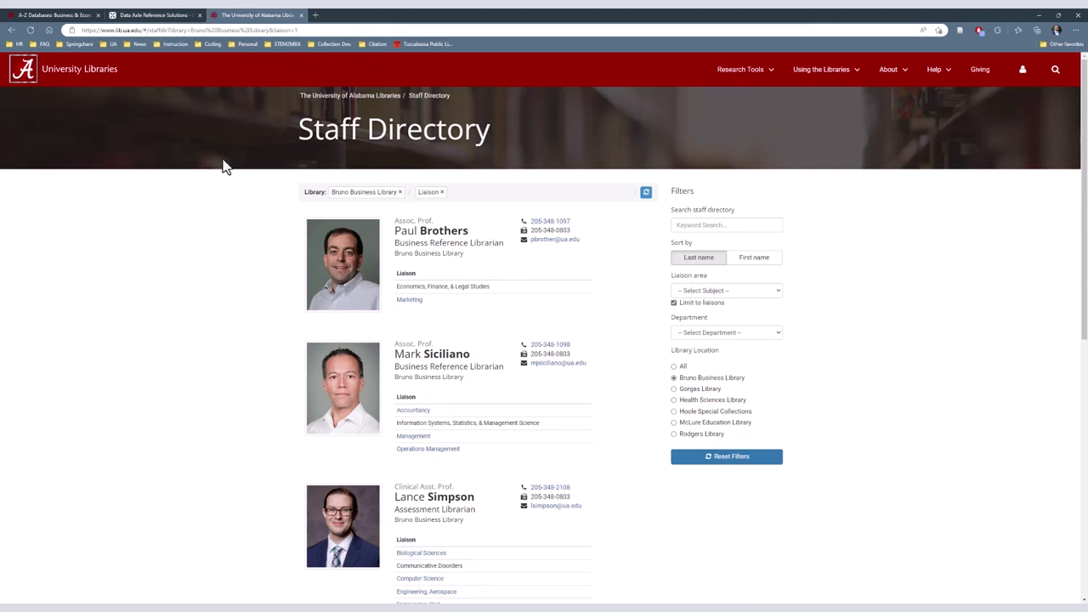